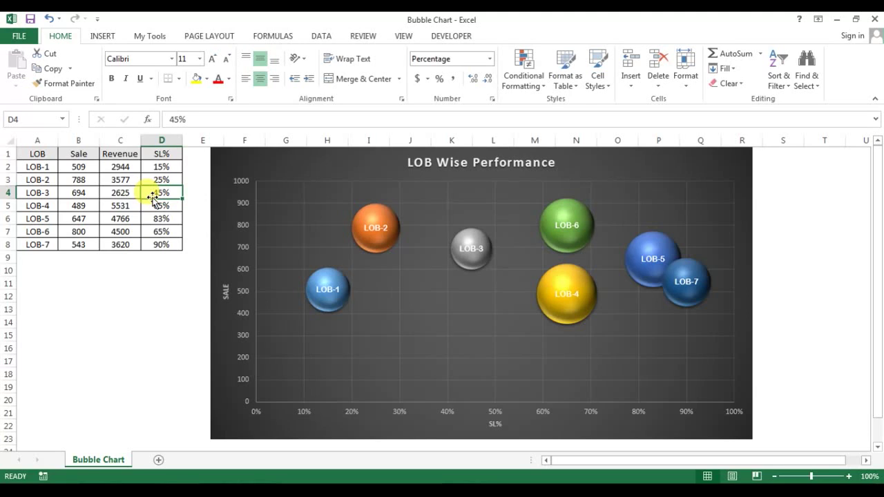
Examine the Sale and SL% values of the lines of business in the source table.
key(Up)
key(Left)
key(Left)
key(Up)
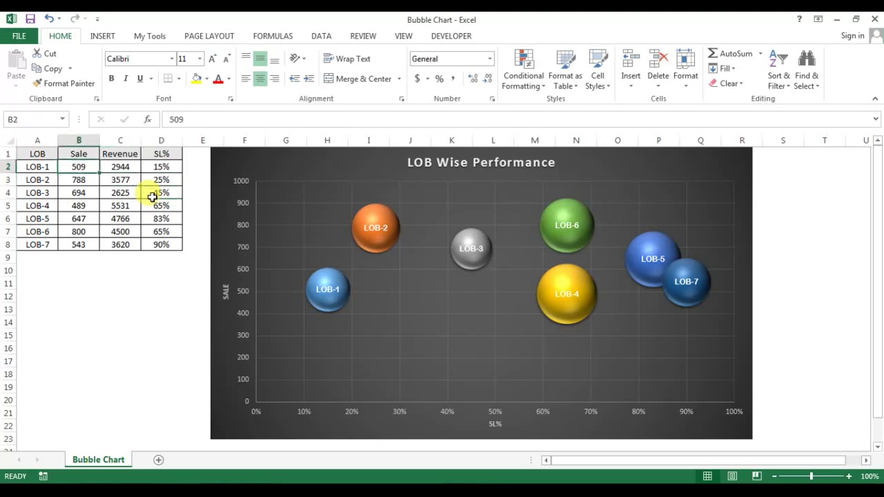
key(Down)
key(Up)
key(Right)
key(Right)
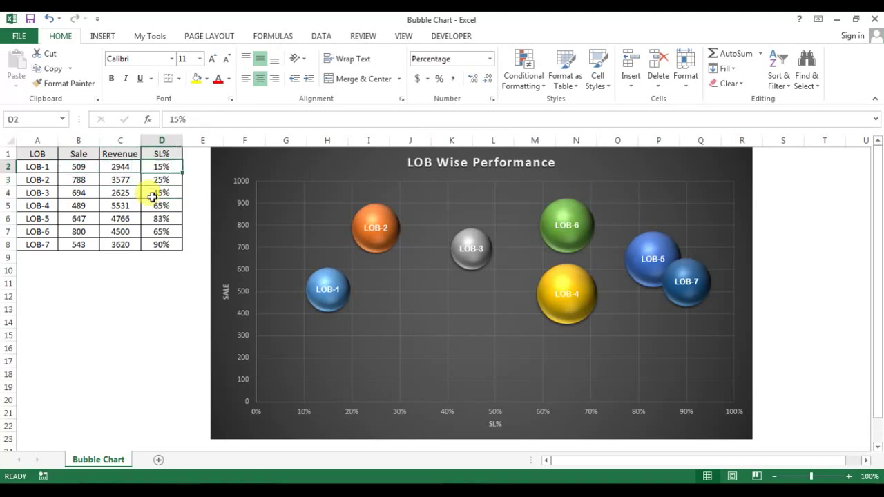
key(Down)
key(Down)
key(Down)
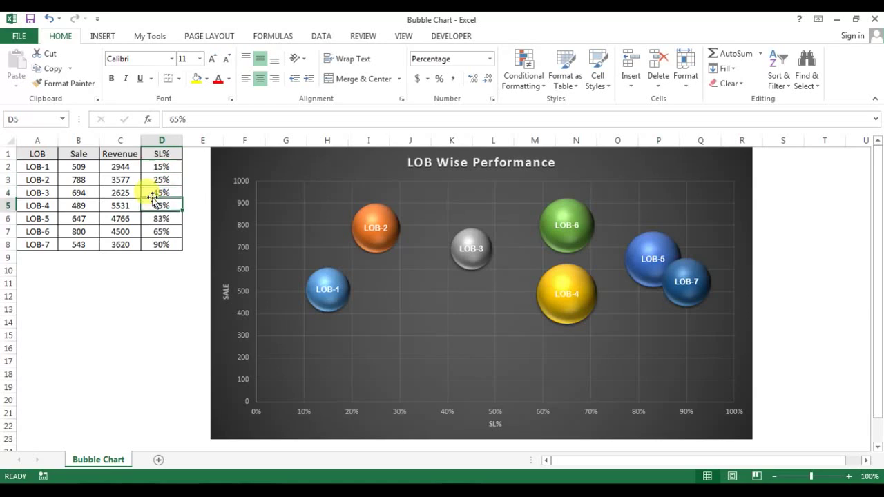
Compare the Sale, SL% and Revenue columns with the sample bubble chart's axes and bubble sizes.
click(90, 166)
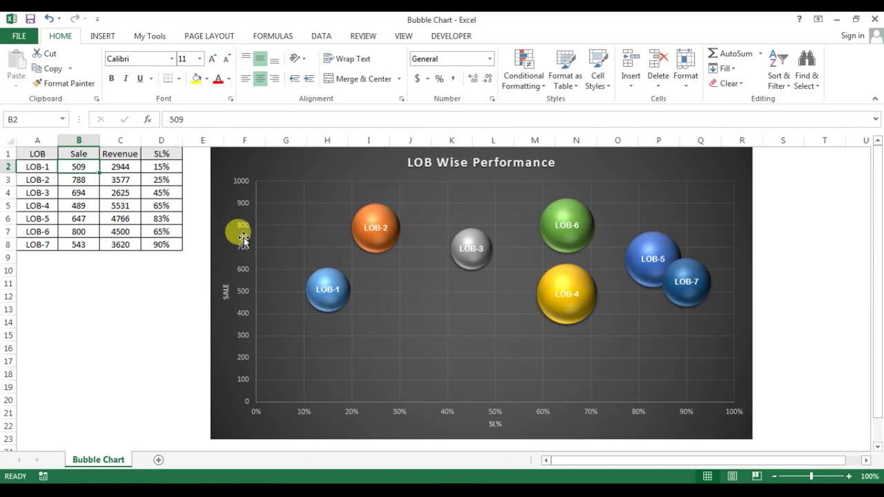
click(173, 168)
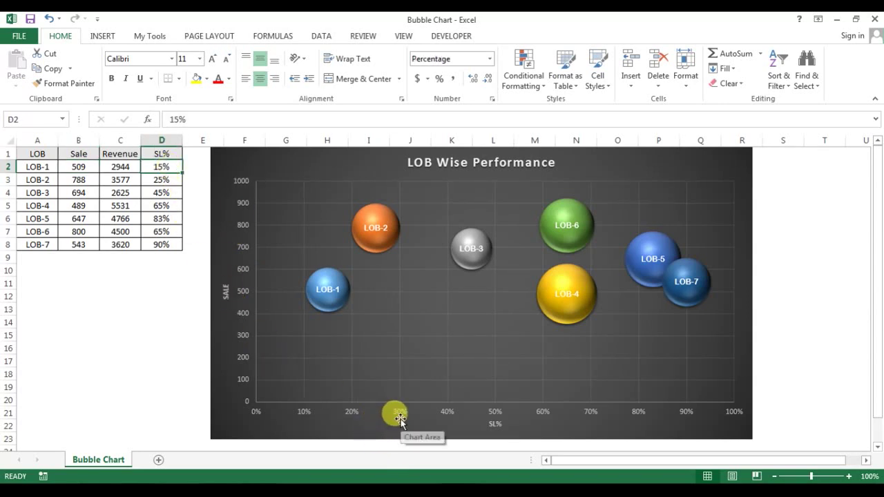
click(131, 169)
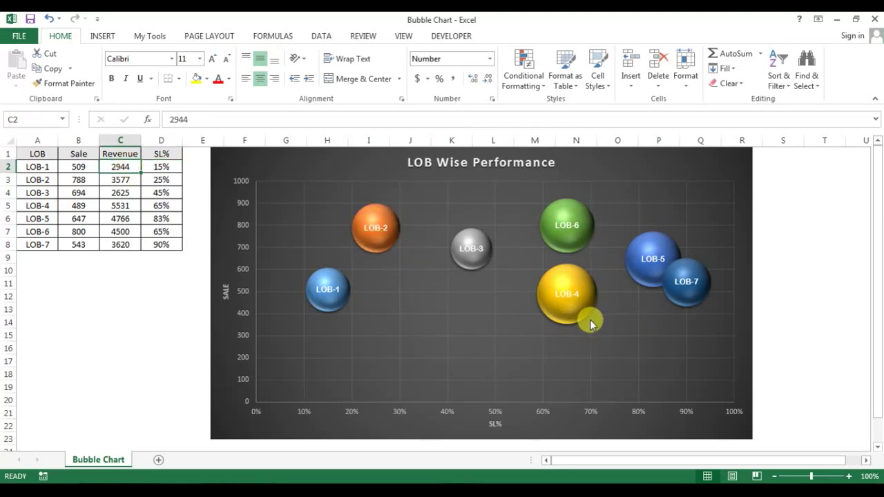
mouse_move(581, 321)
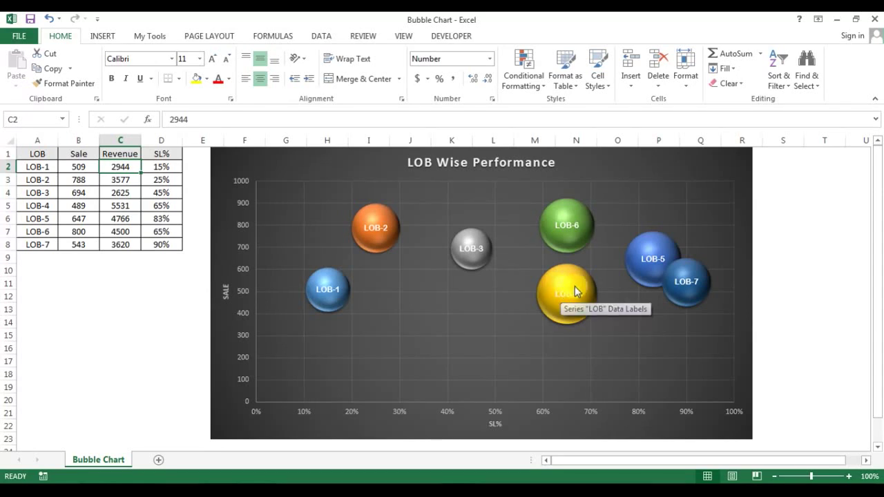
click(120, 205)
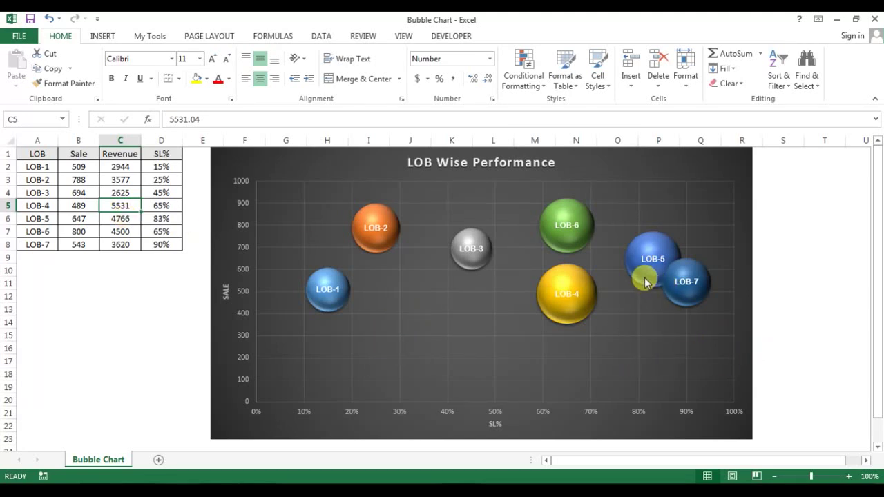
mouse_move(645, 282)
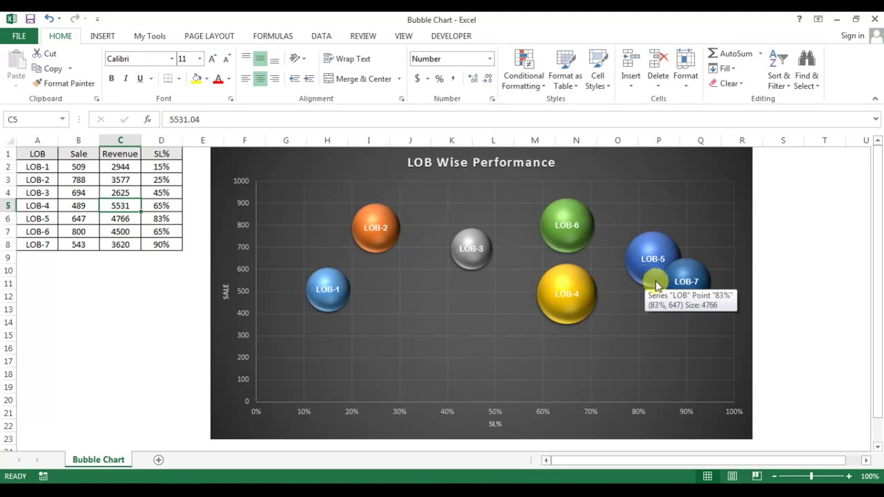
mouse_move(685, 294)
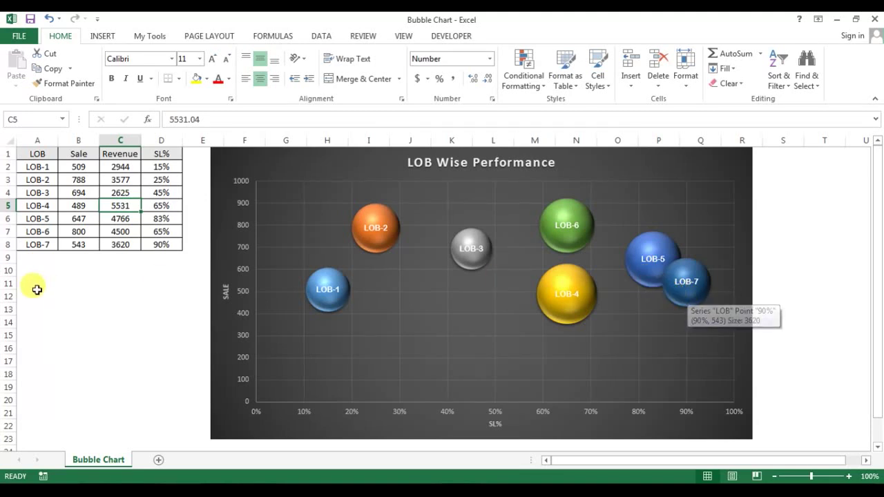
Review the SL% and Sale figures for individual lines of business against their bubble positions in the chart.
click(163, 247)
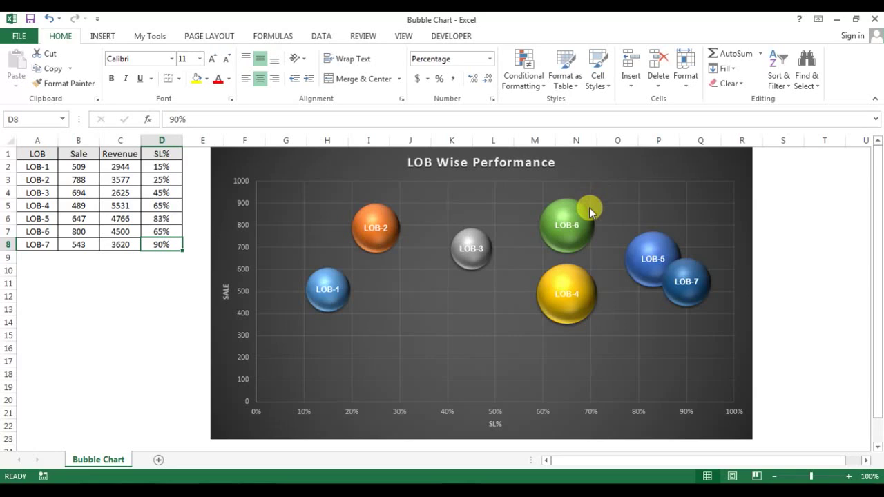
click(84, 229)
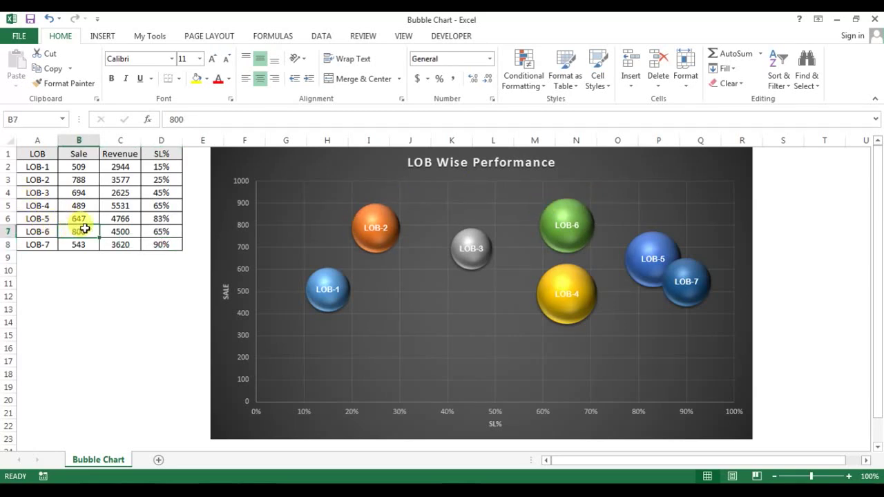
click(84, 183)
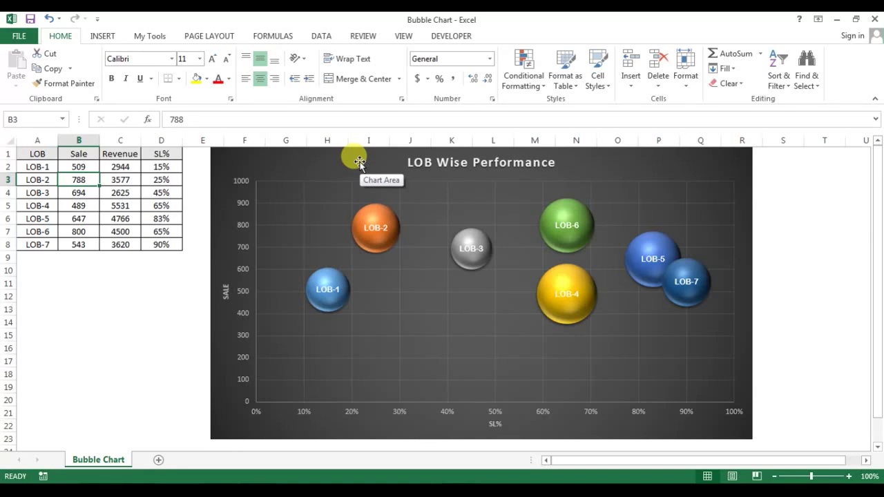
click(81, 157)
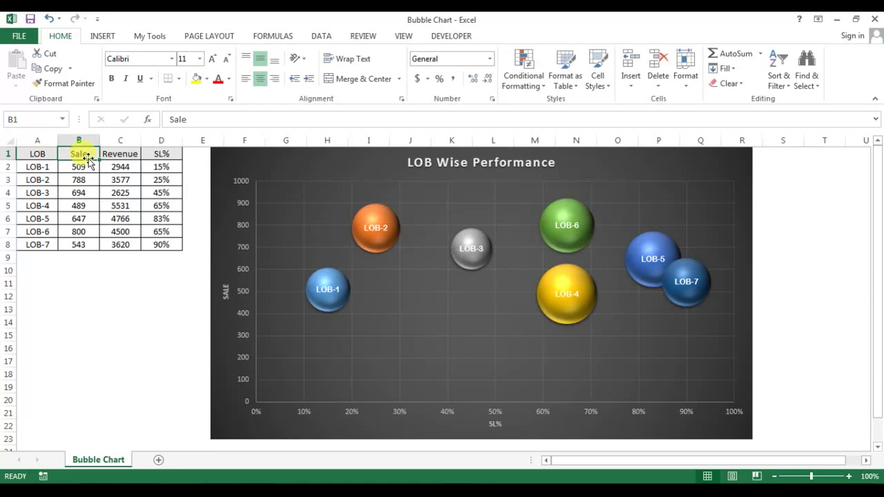
key(Right)
key(Right)
key(Down)
key(Down)
key(Down)
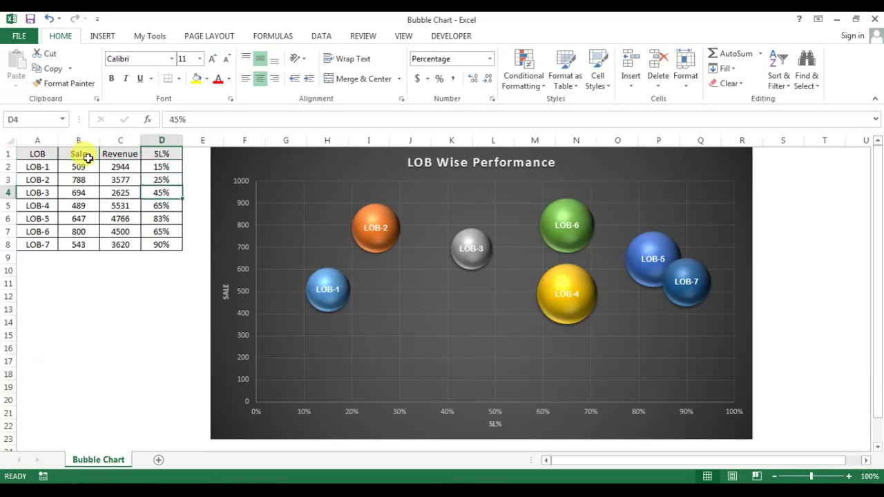
Copy the whole LOB table, including its headers, to cell A1 of a new sheet.
click(26, 153)
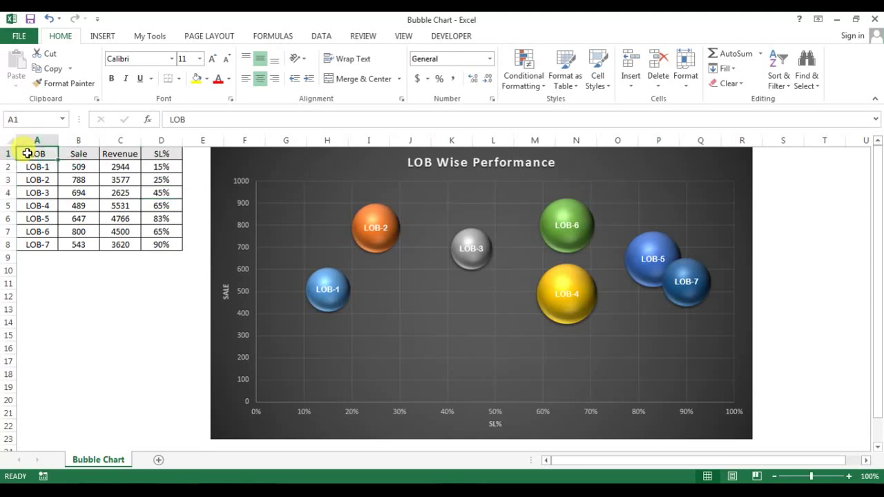
key(ctrl+a)
key(ctrl+c)
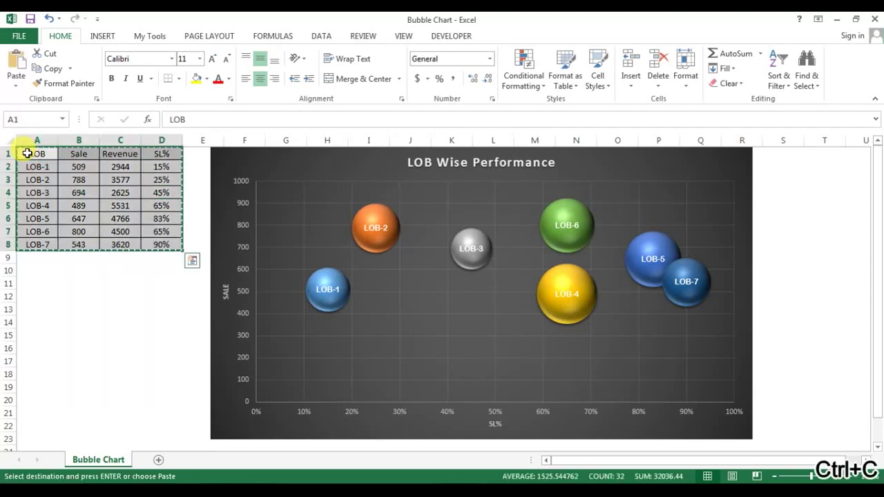
click(158, 460)
key(ctrl+v)
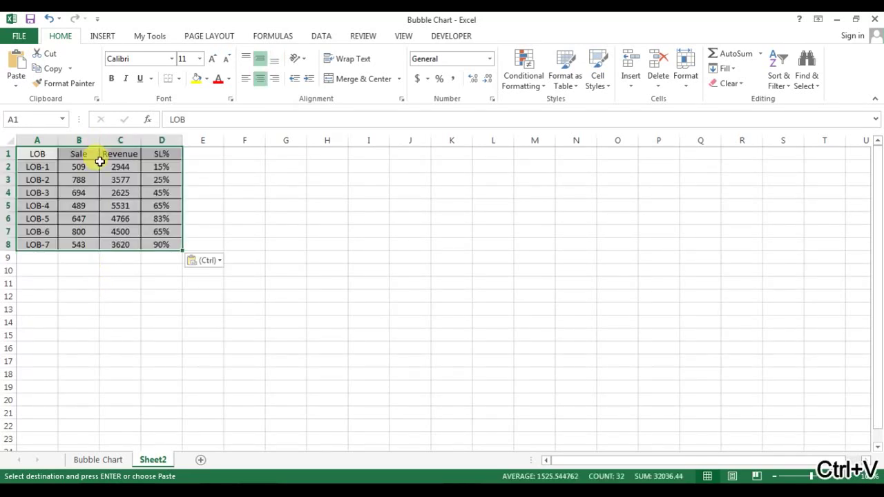
Insert a 3-D Bubble chart based on the pasted LOB table.
click(101, 163)
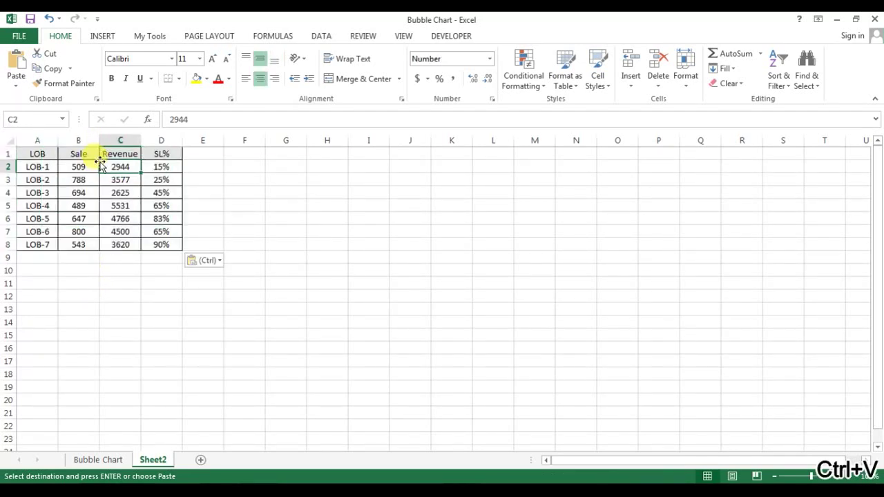
click(112, 35)
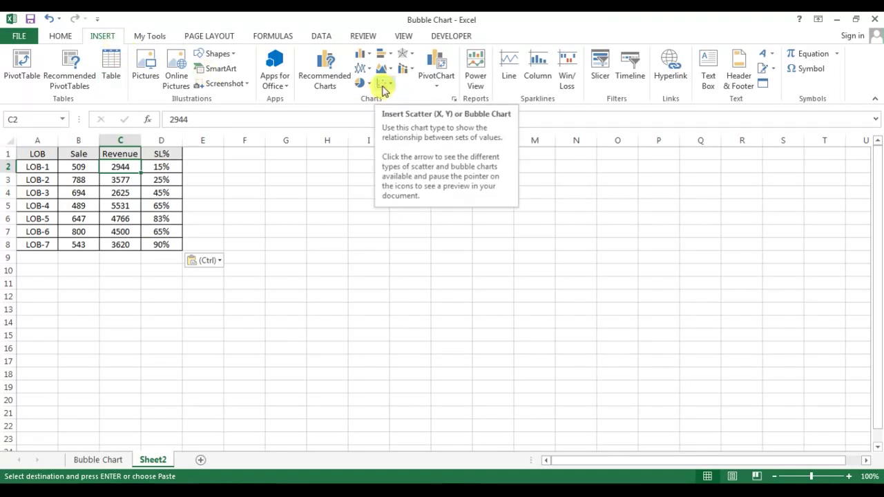
click(393, 86)
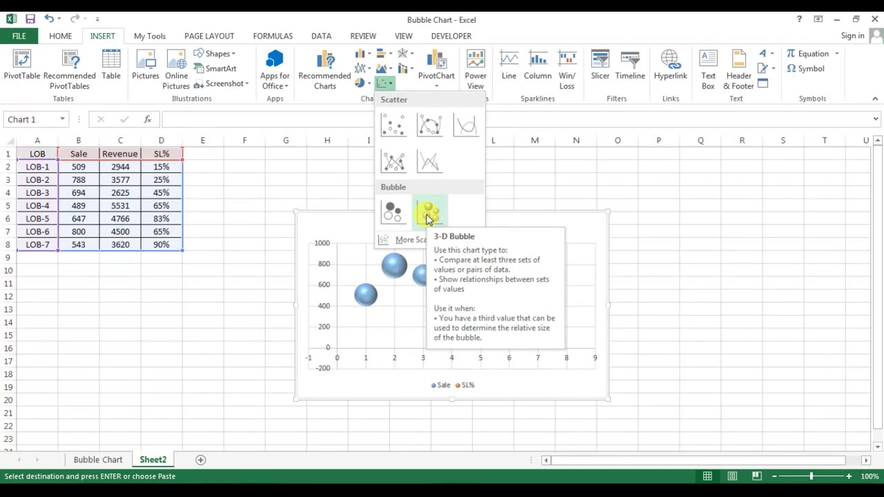
click(428, 214)
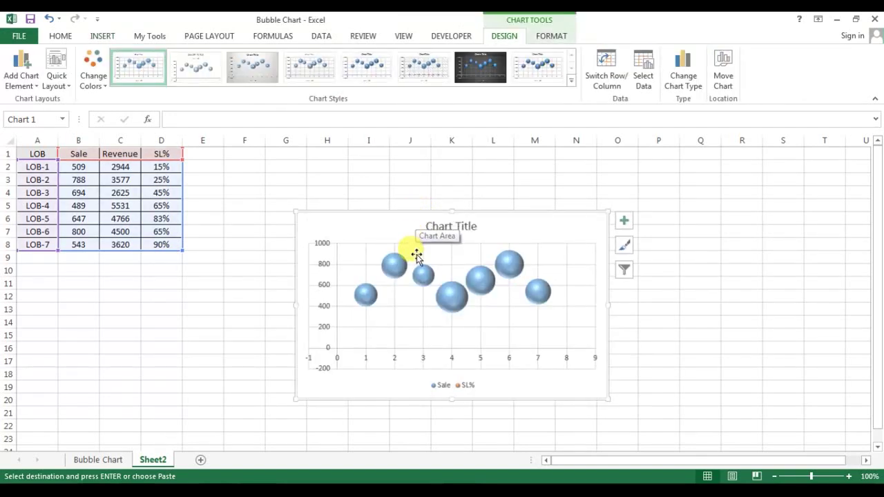
Remove the Sale and SL% series from the new bubble chart's data source.
click(402, 269)
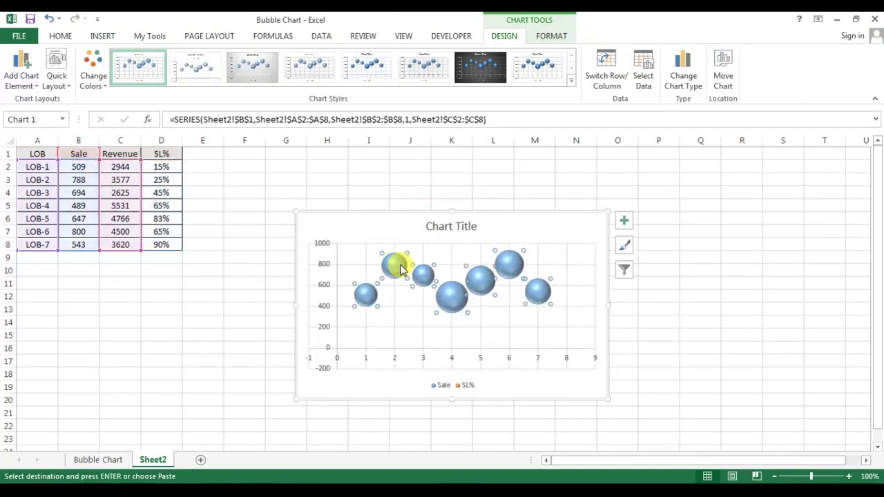
right_click(401, 268)
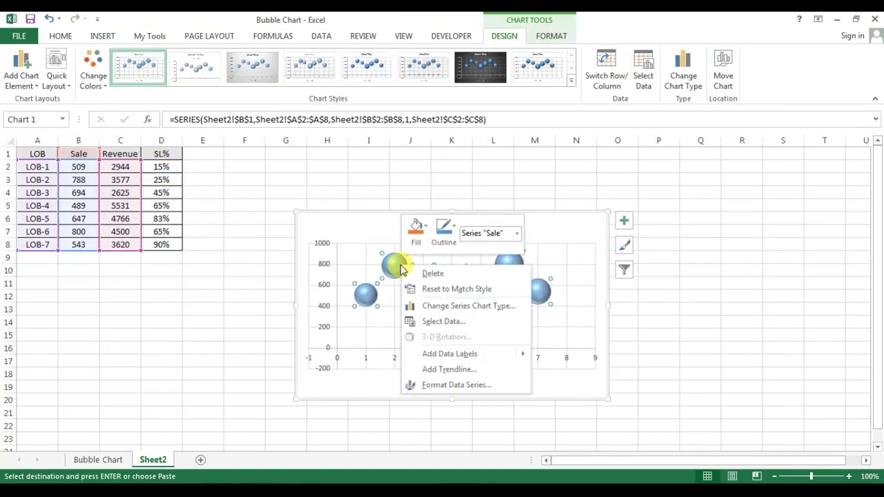
click(434, 322)
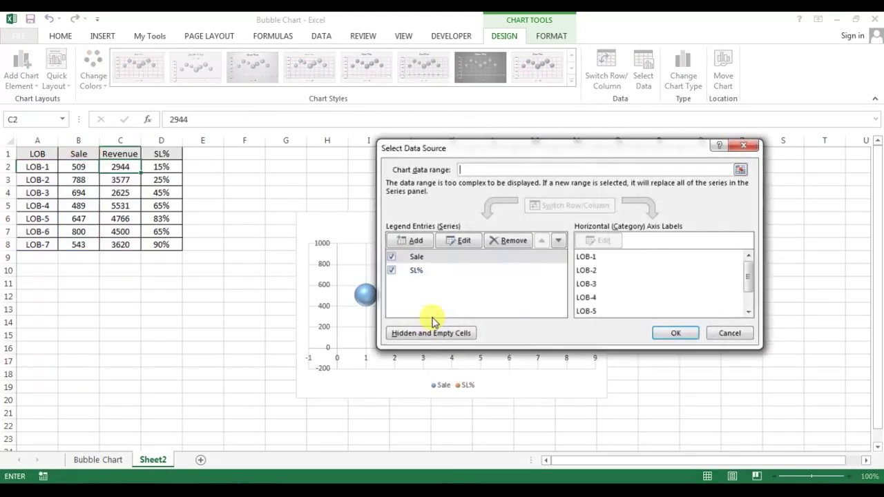
click(511, 241)
click(512, 241)
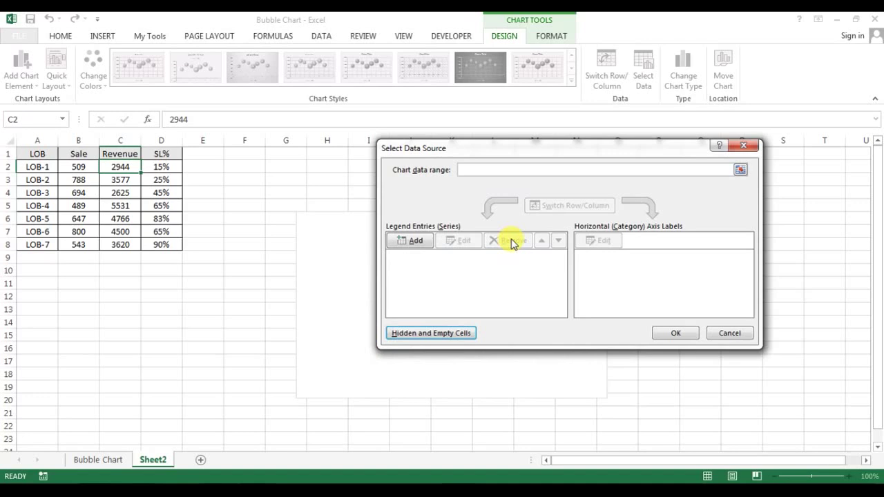
Add a new data series to the chart and link its name to the LOB header in cell A1.
click(416, 242)
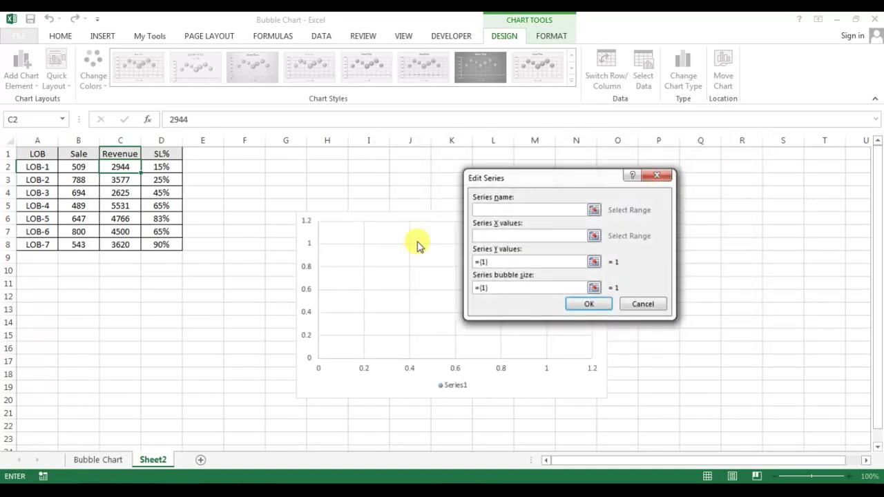
click(42, 152)
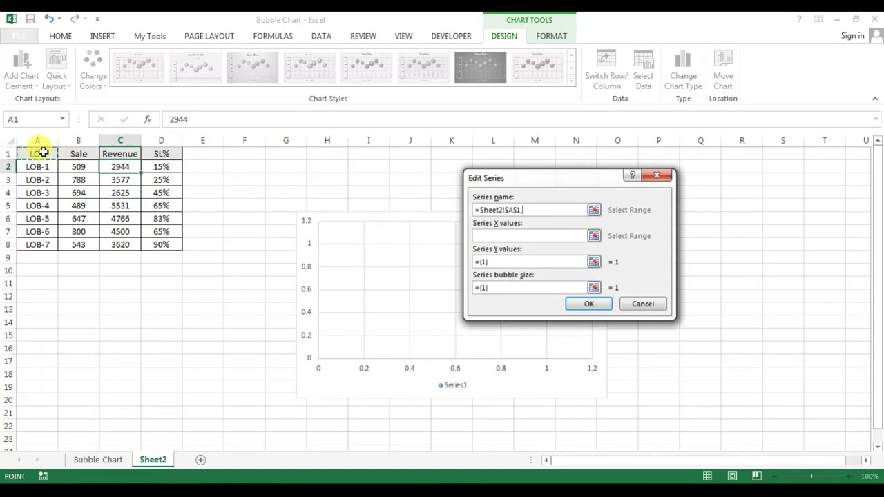
click(526, 235)
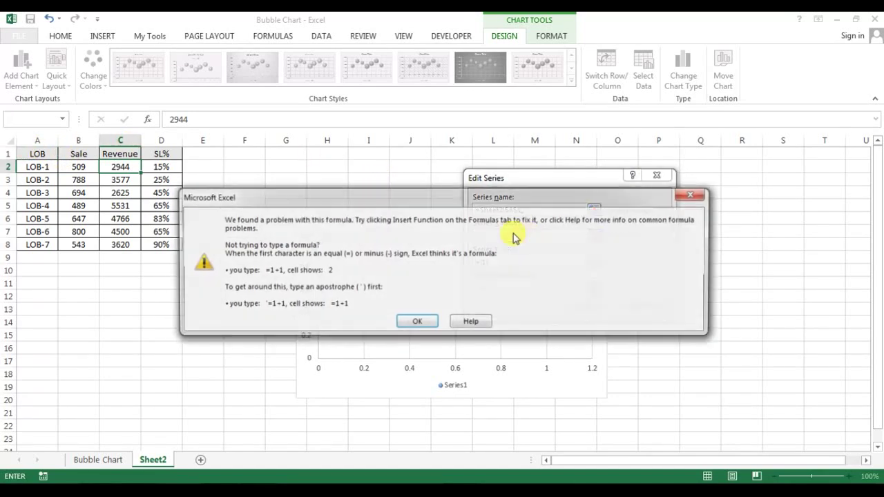
click(415, 323)
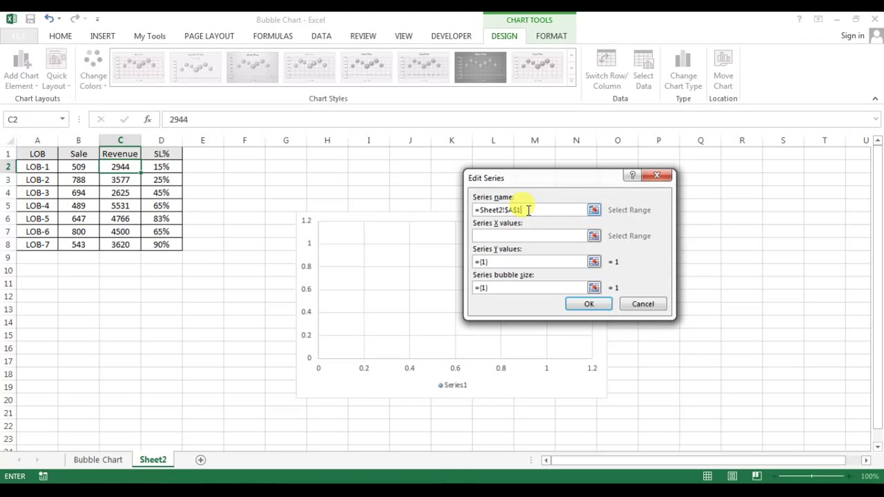
Set the series X values to the SL% figures in D2:D8.
click(527, 235)
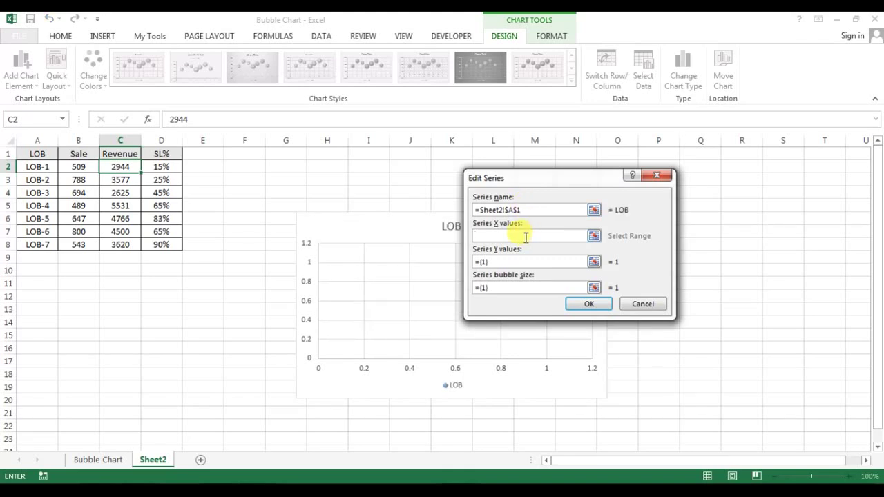
click(169, 167)
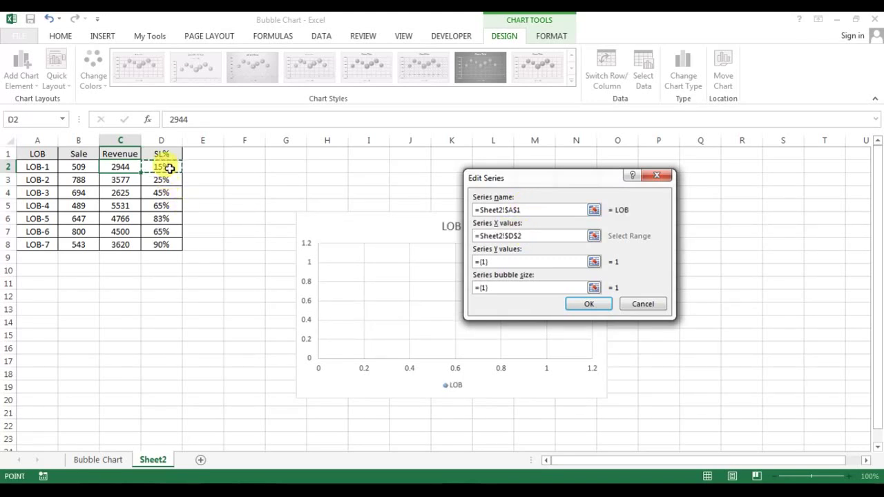
key(ctrl+shift+Down)
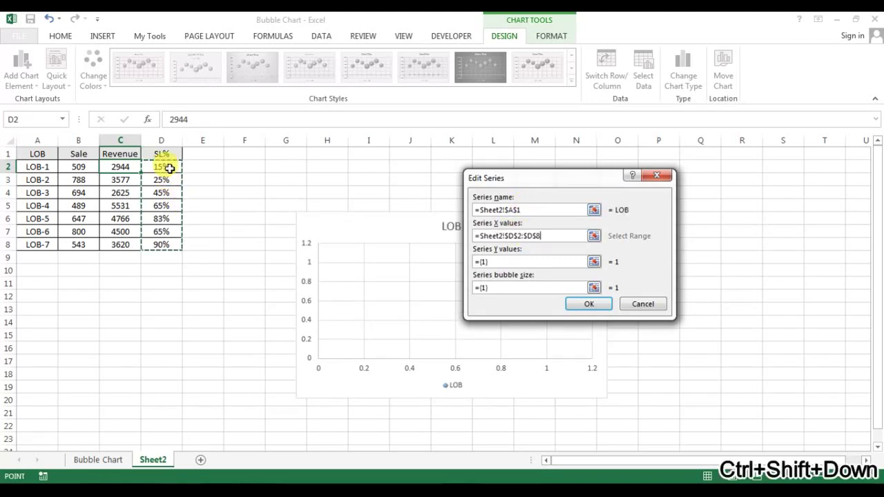
Replace the default series Y values with the Sale figures in B2:B8.
click(525, 262)
key(BackSpace)
key(BackSpace)
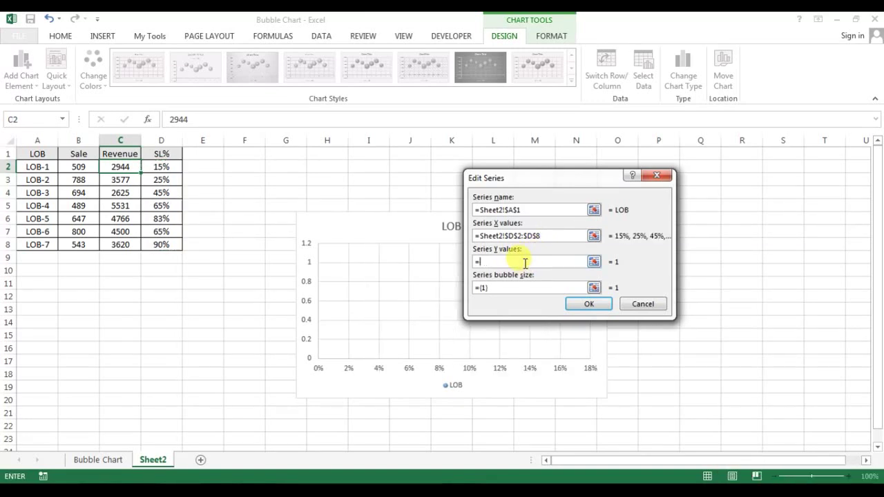
click(89, 166)
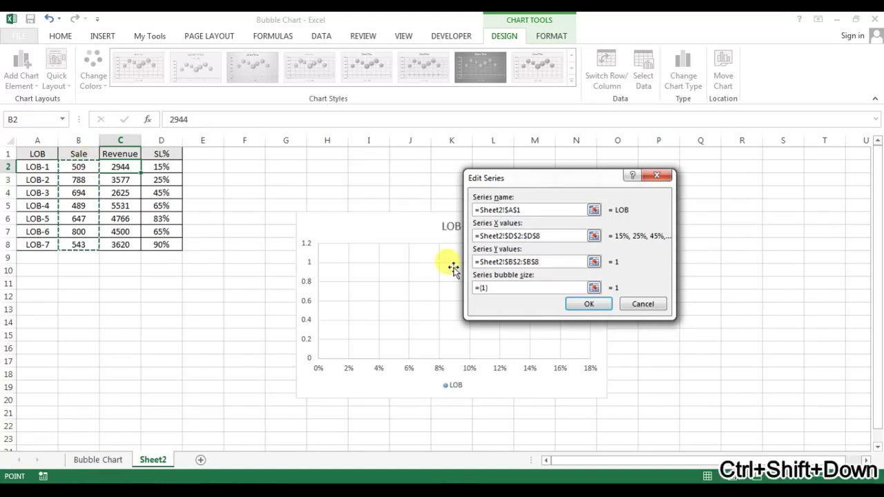
Set the series bubble size to the Revenue figures in C2:C8 and accept the chart's data source.
click(508, 287)
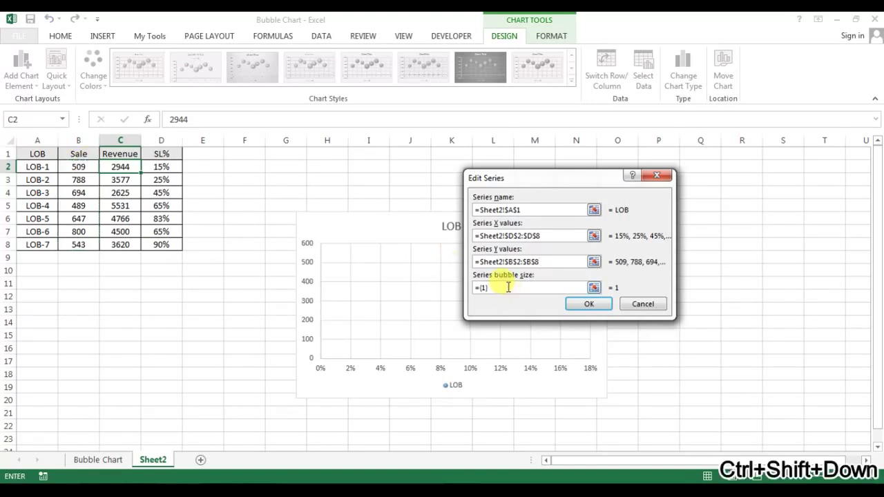
key(BackSpace)
key(BackSpace)
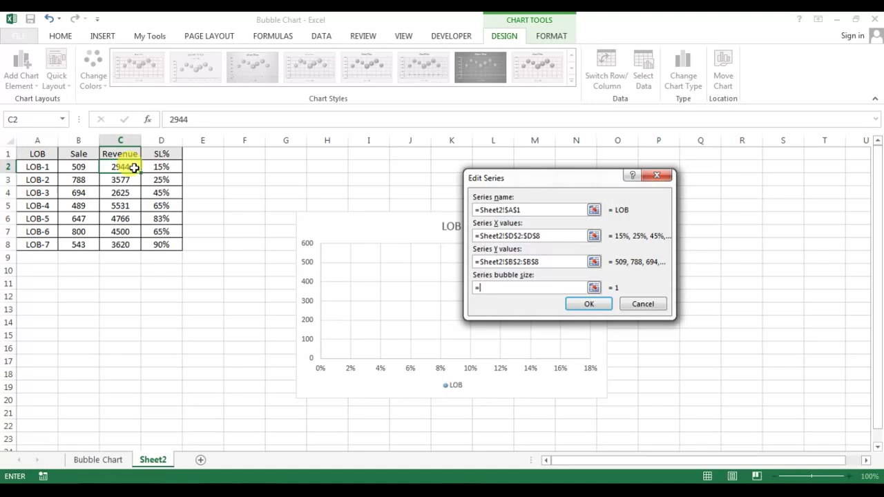
click(134, 168)
key(ctrl+shift+Down)
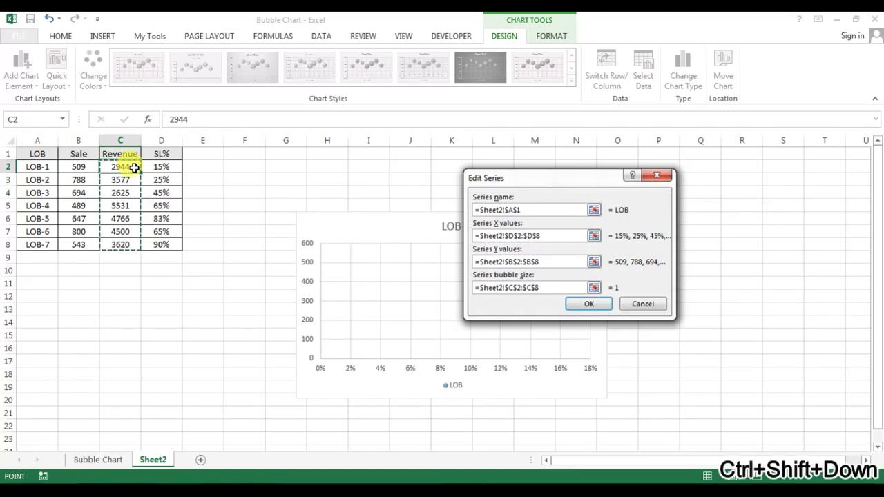
click(597, 305)
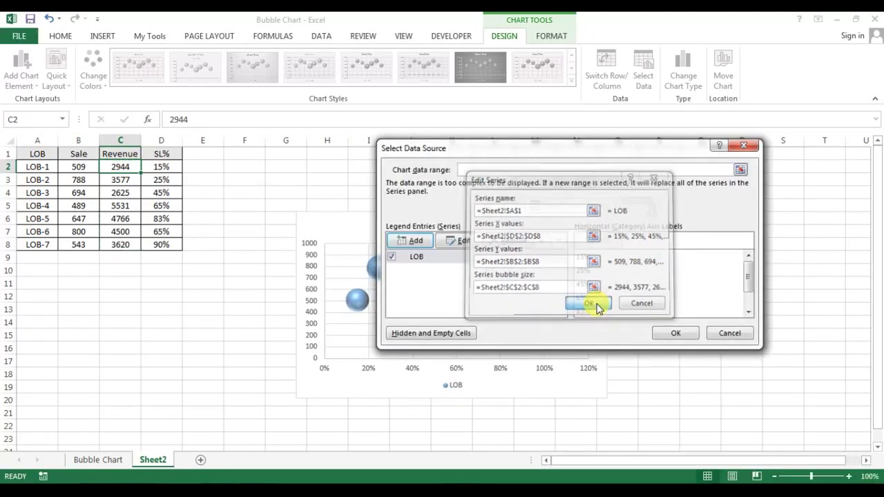
click(664, 333)
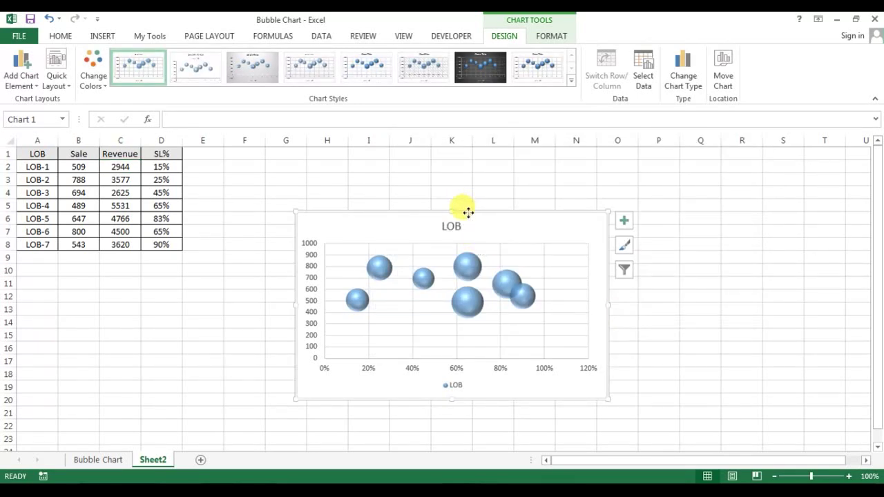
Move the chart next to the data table, enlarge it to about row 21, and apply the dark-background chart style.
drag(468, 212, 394, 156)
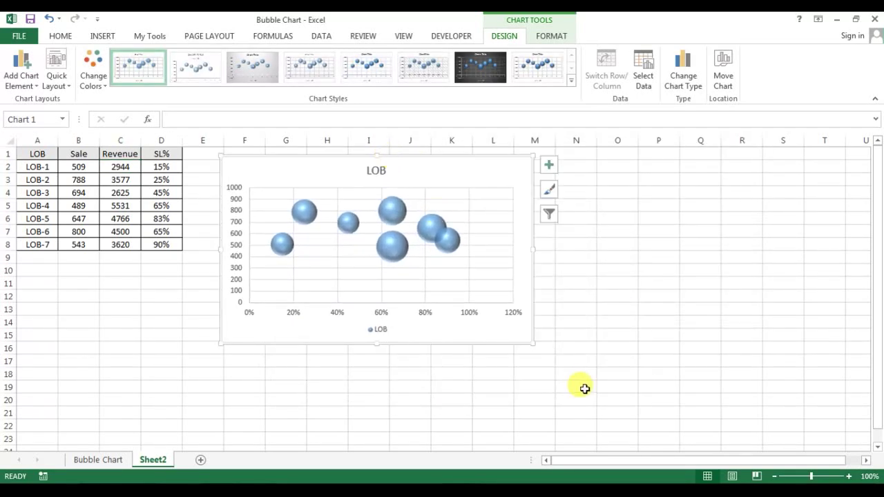
drag(540, 345, 705, 420)
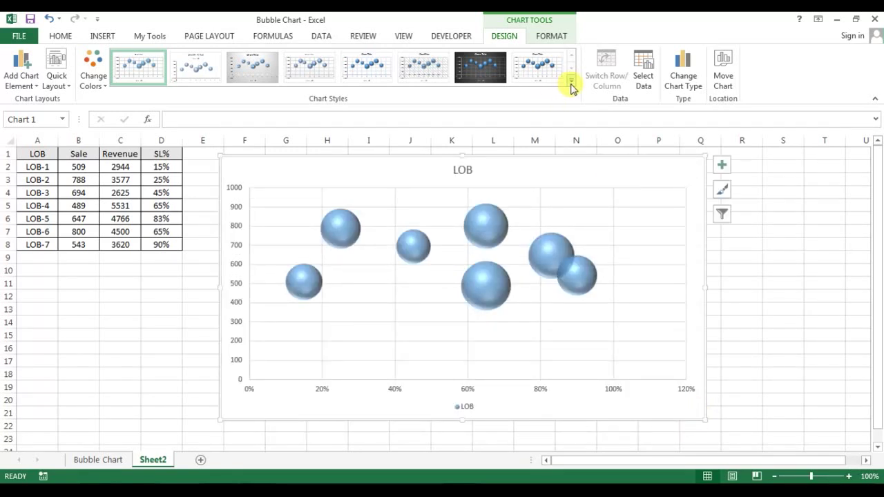
click(480, 66)
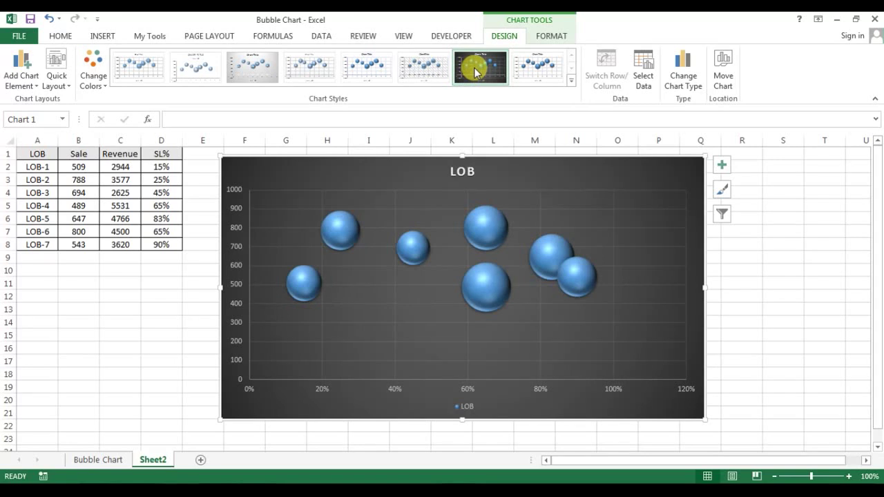
Format the LOB series fill so that colors vary by point.
click(482, 232)
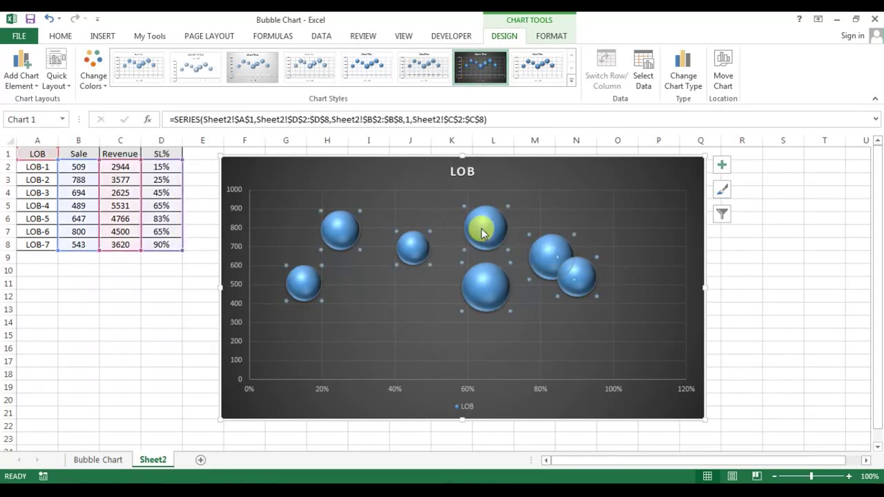
right_click(481, 233)
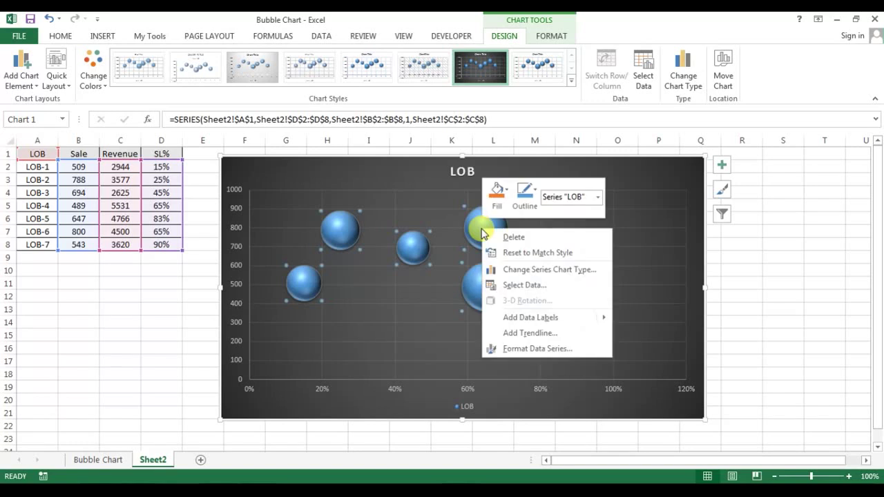
click(520, 348)
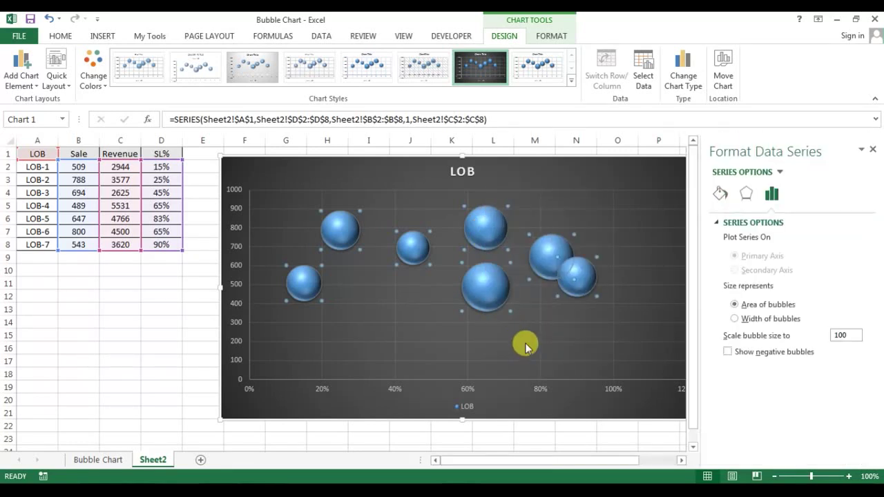
click(720, 196)
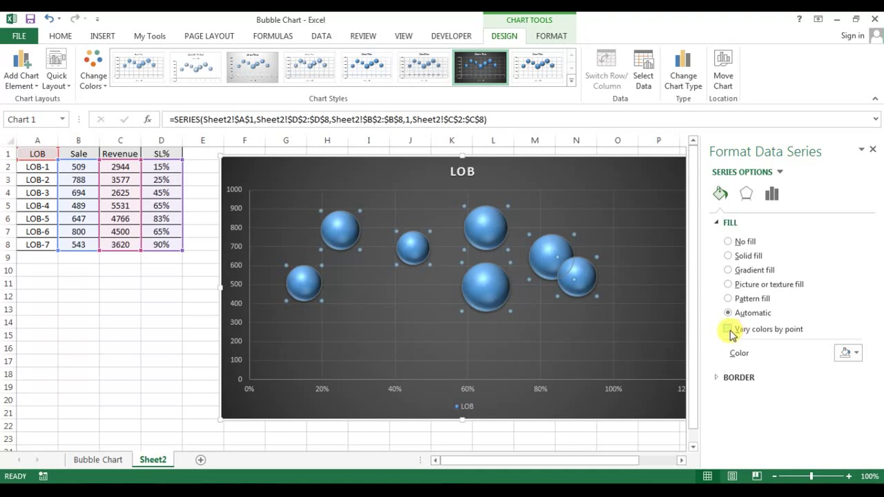
click(728, 330)
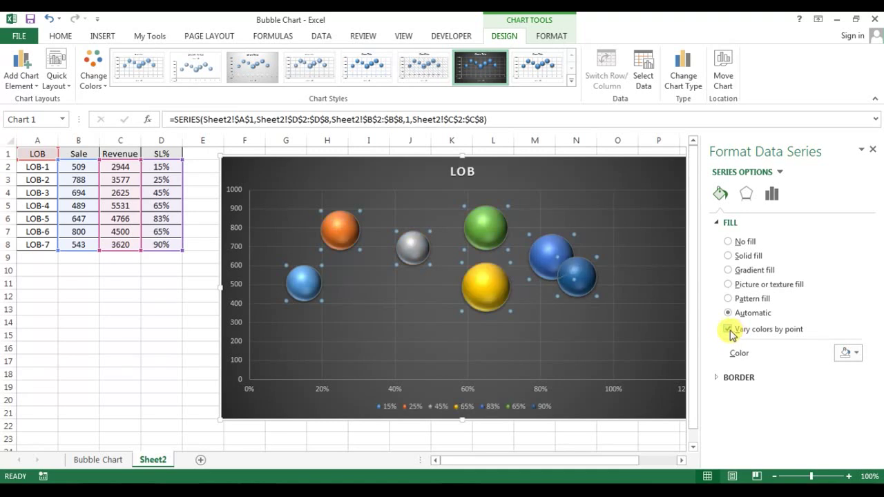
click(873, 152)
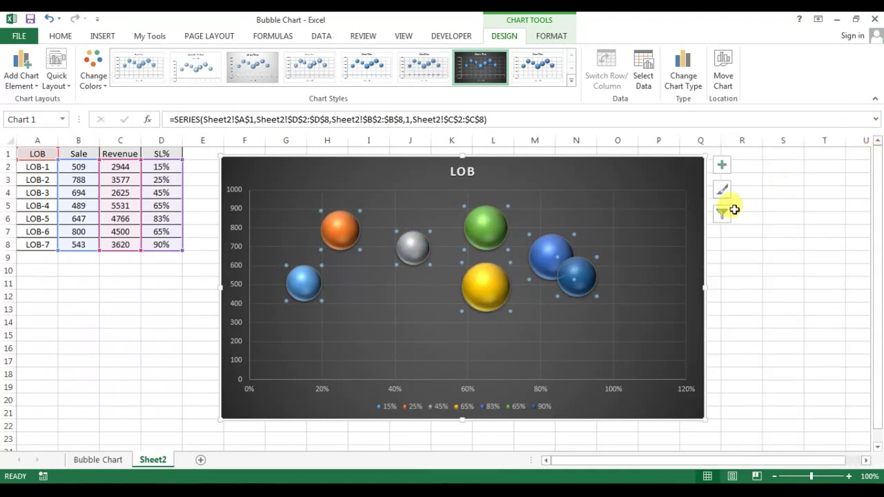
Delete the chart's legend and add data labels to the bubbles.
click(490, 409)
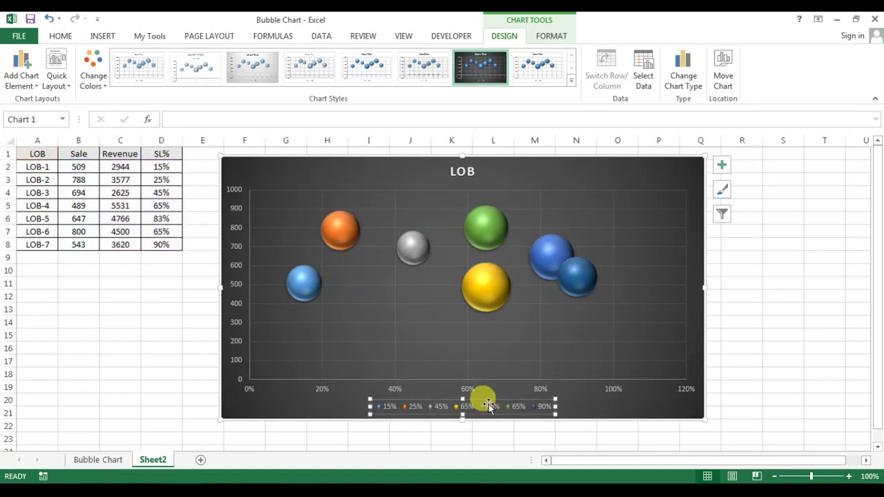
key(Delete)
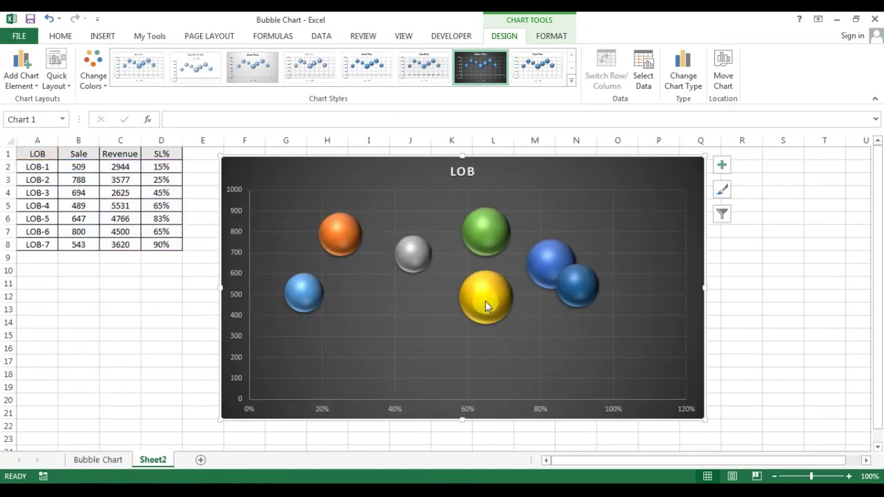
click(487, 307)
right_click(488, 308)
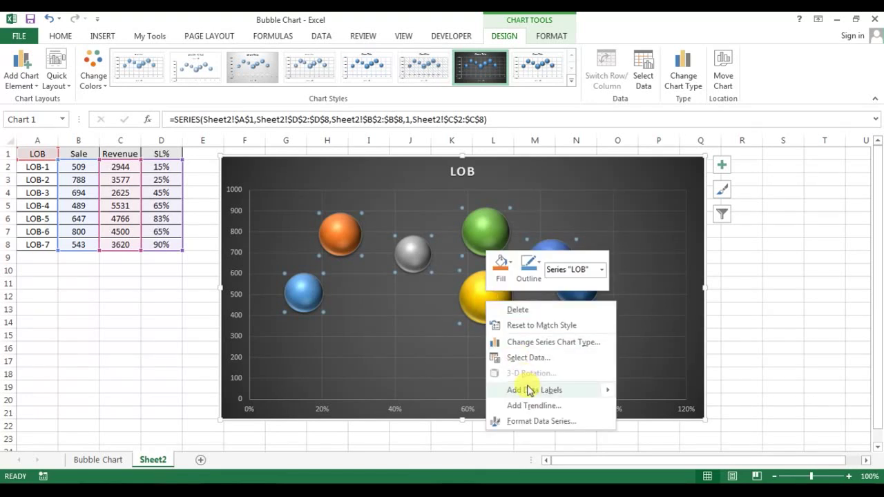
key(Escape)
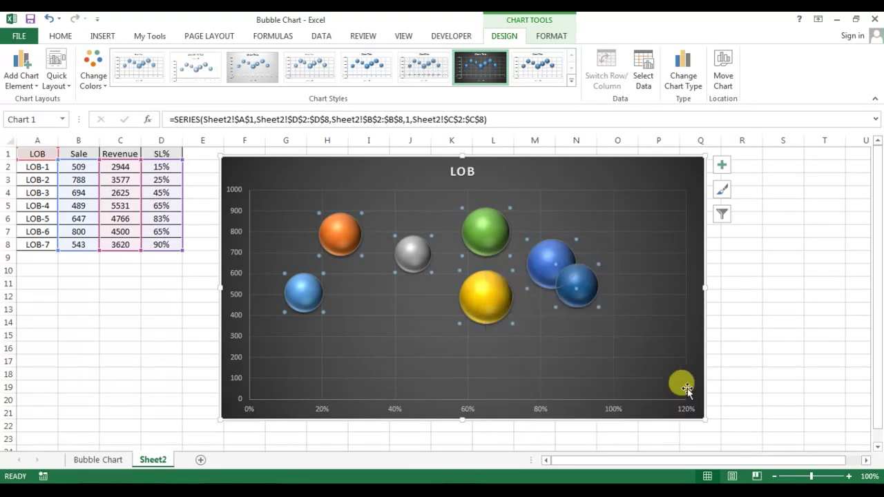
right_click(491, 293)
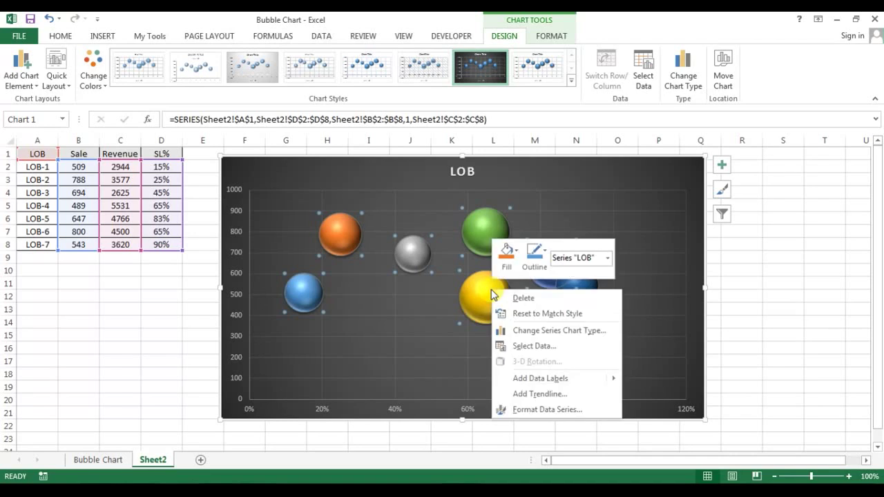
click(561, 380)
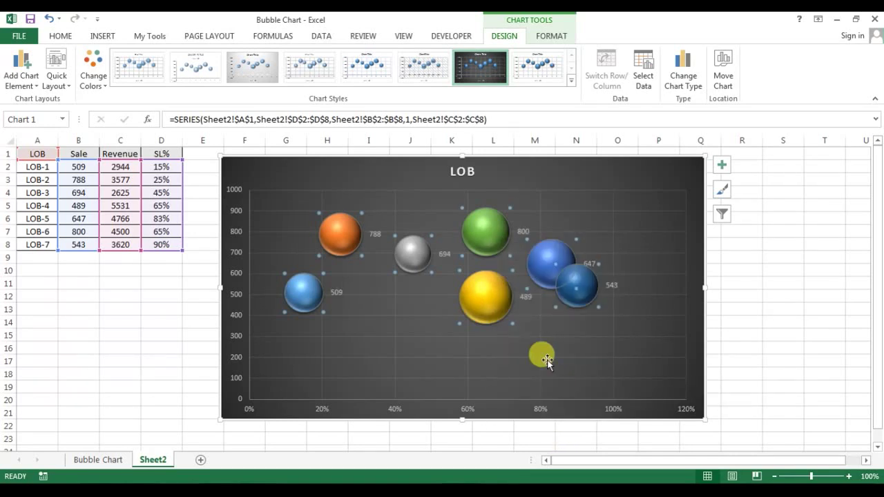
Make the data labels show values from cells, using the LOB names in A2:A8 as the label range.
click(530, 299)
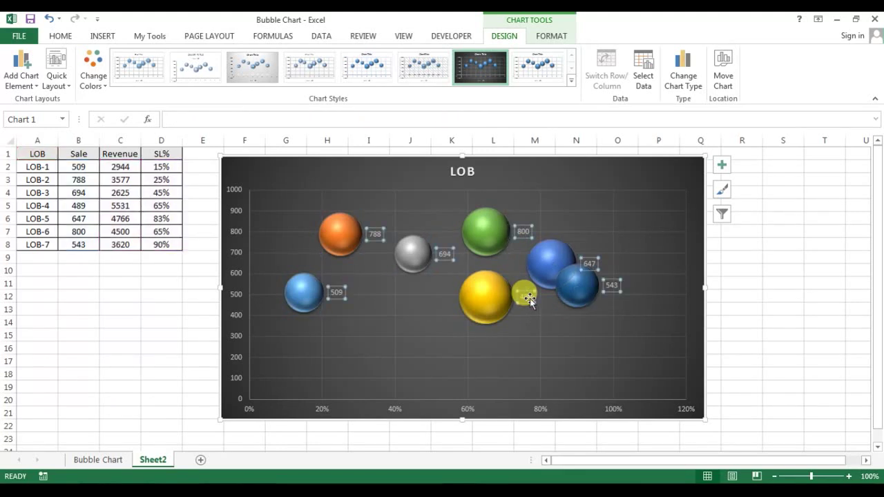
right_click(530, 298)
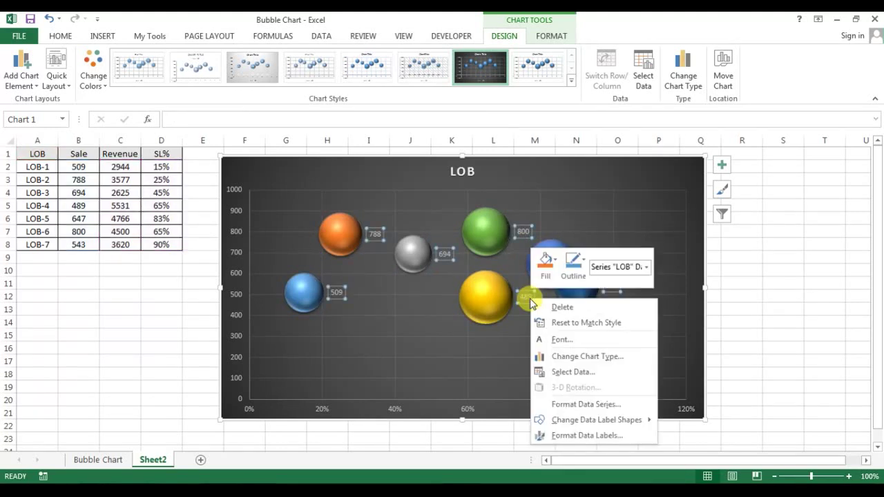
click(583, 436)
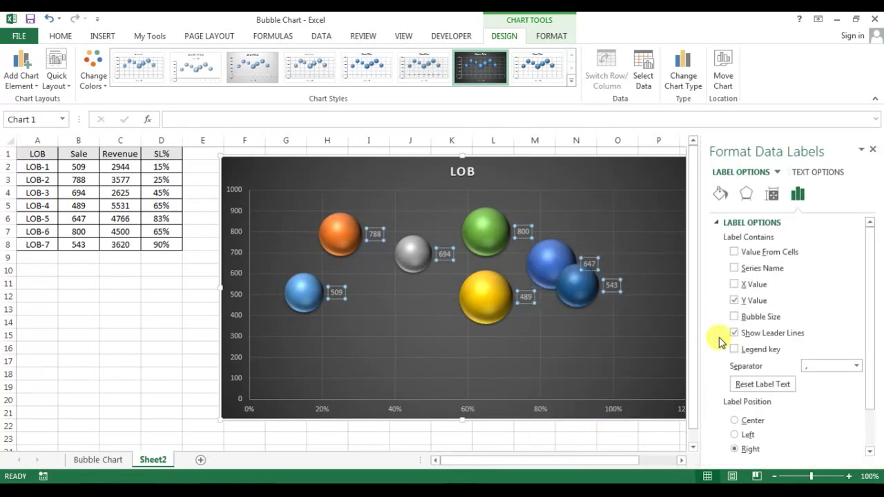
click(734, 252)
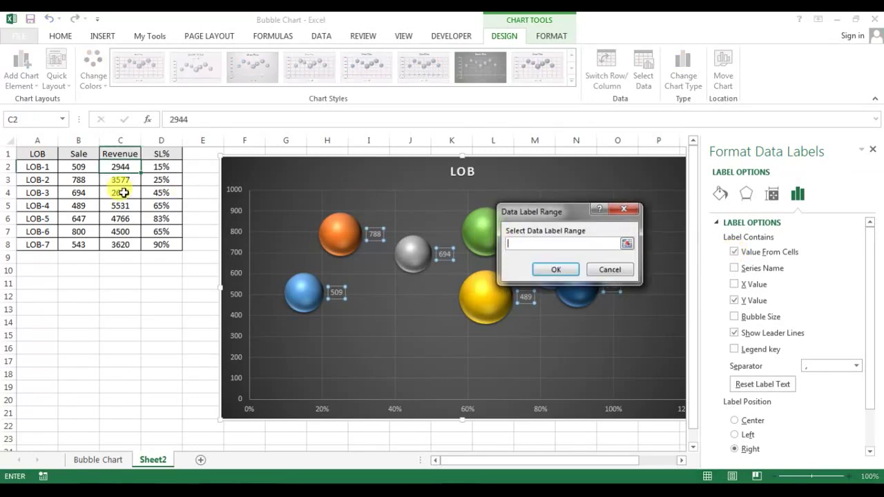
click(44, 167)
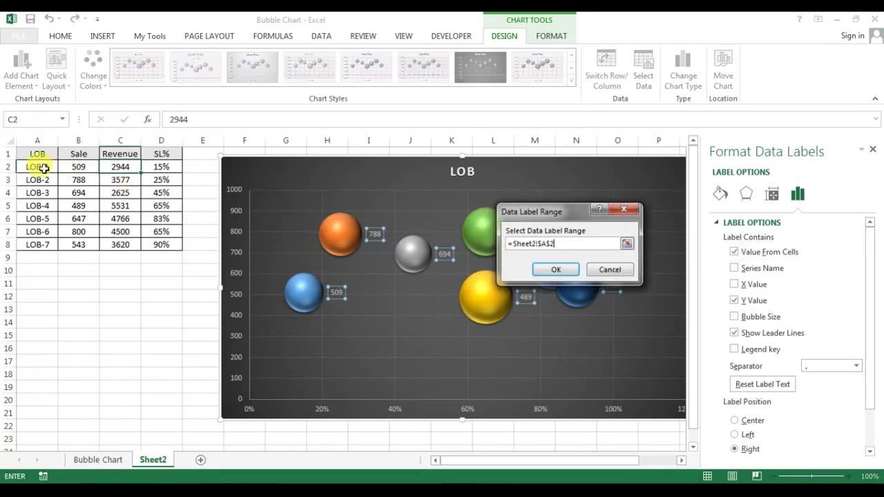
key(ctrl+shift+Down)
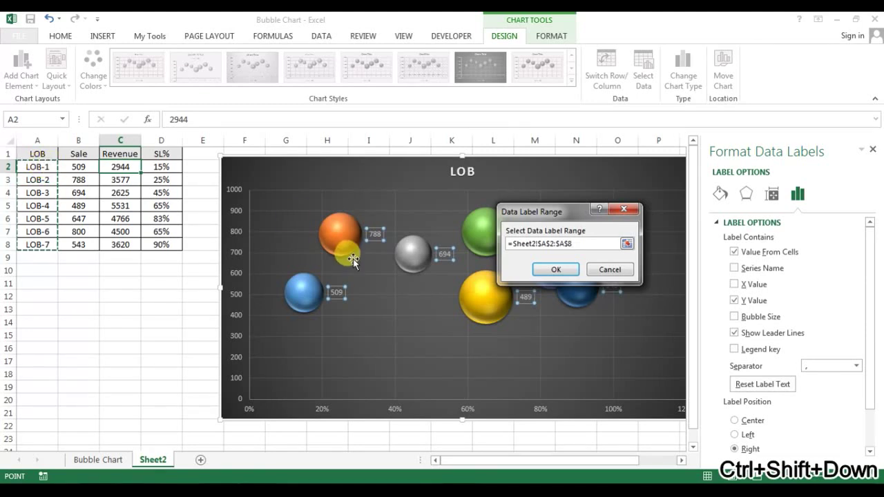
click(556, 271)
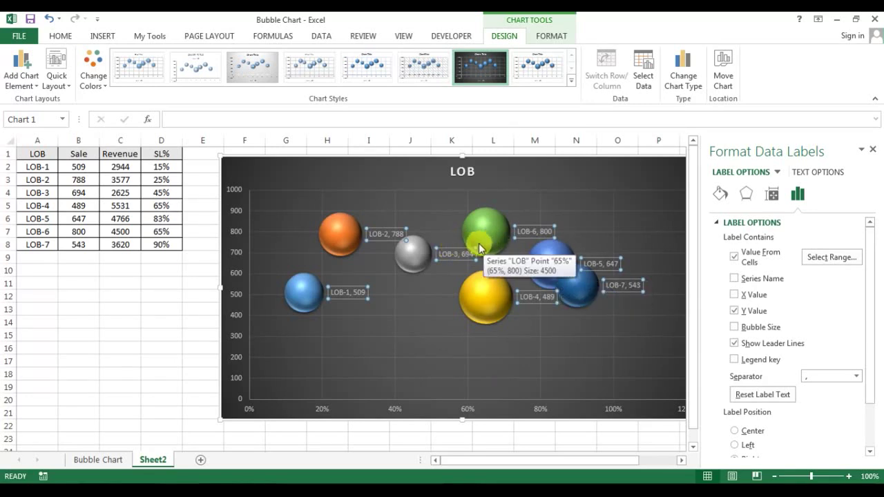
Remove the Y value from the data labels and set their position to Center.
click(738, 313)
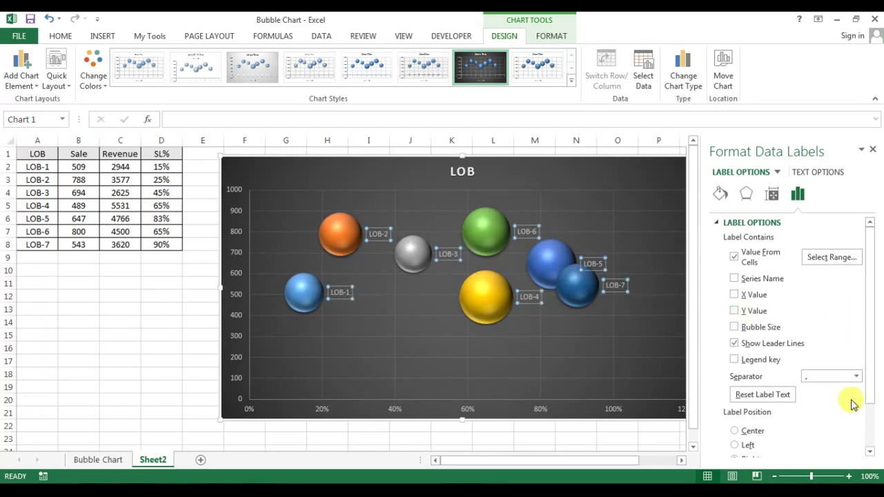
click(872, 453)
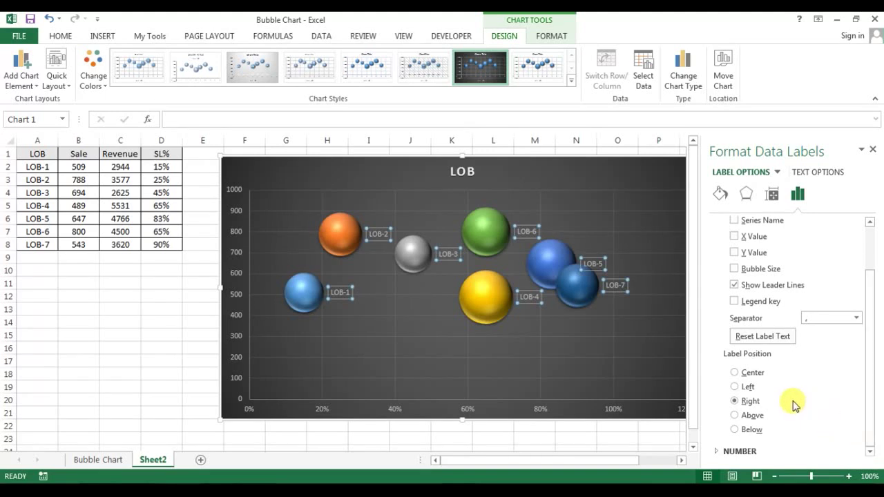
click(735, 372)
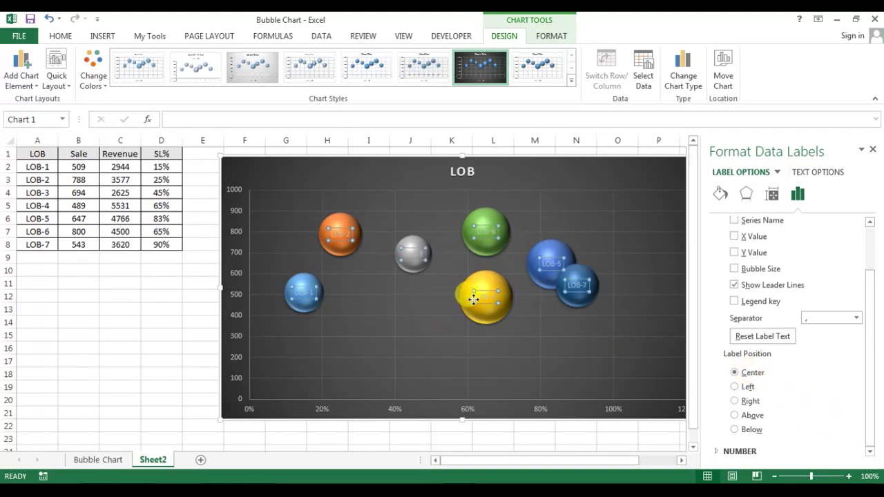
click(872, 149)
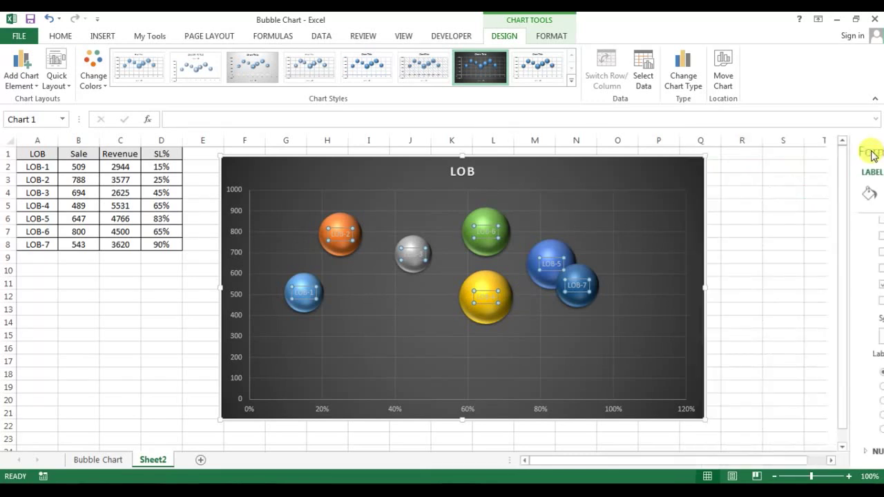
Change the font of the bubble data labels to Arial Rounded MT Bold and deselect the chart.
click(61, 35)
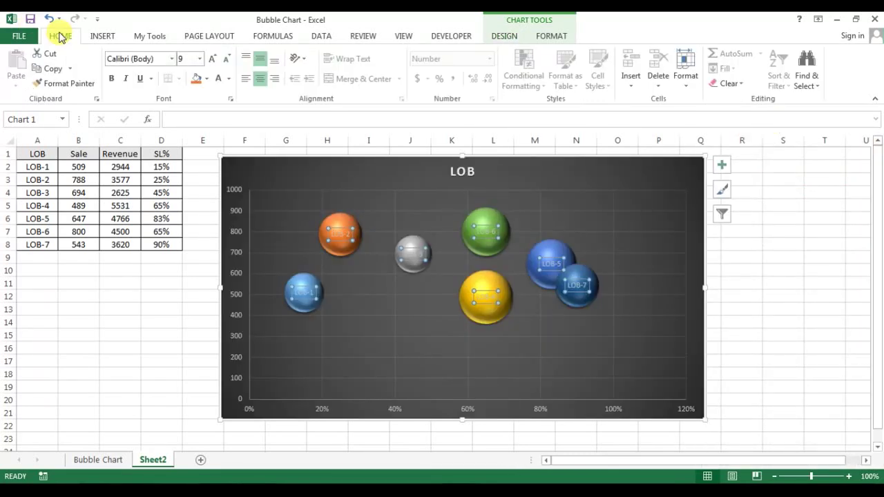
click(171, 60)
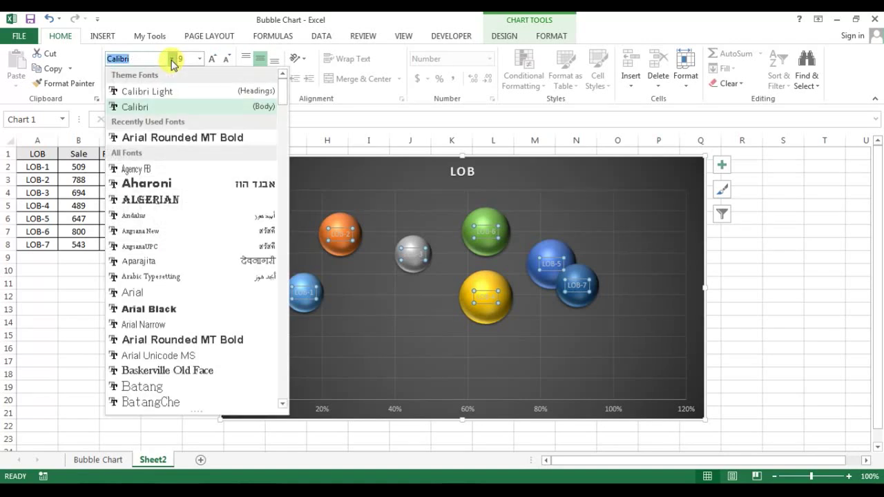
click(209, 340)
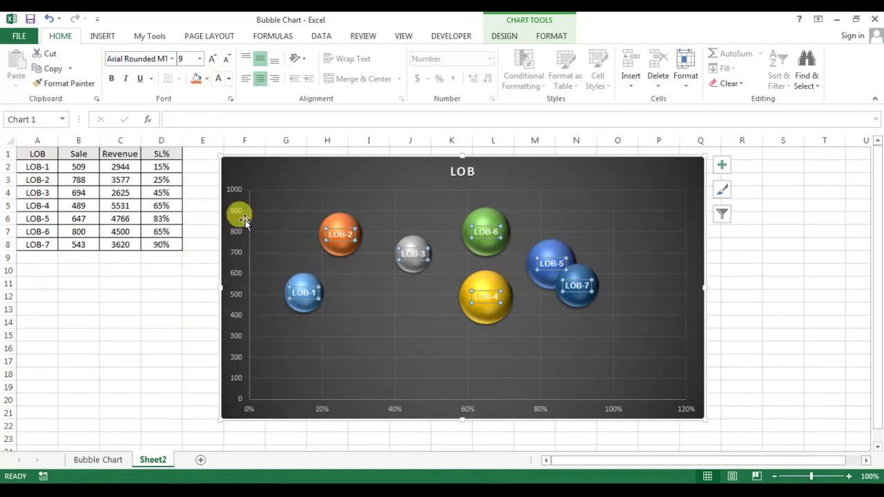
click(196, 281)
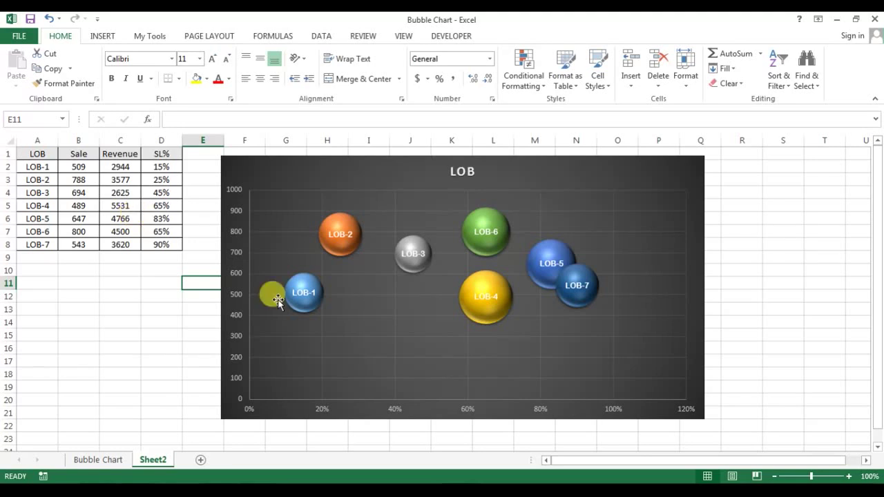
Examine the SL%, Sale and Revenue values of individual LOB bubbles in the chart and compare LOB-1 with its SL% cell.
mouse_move(294, 306)
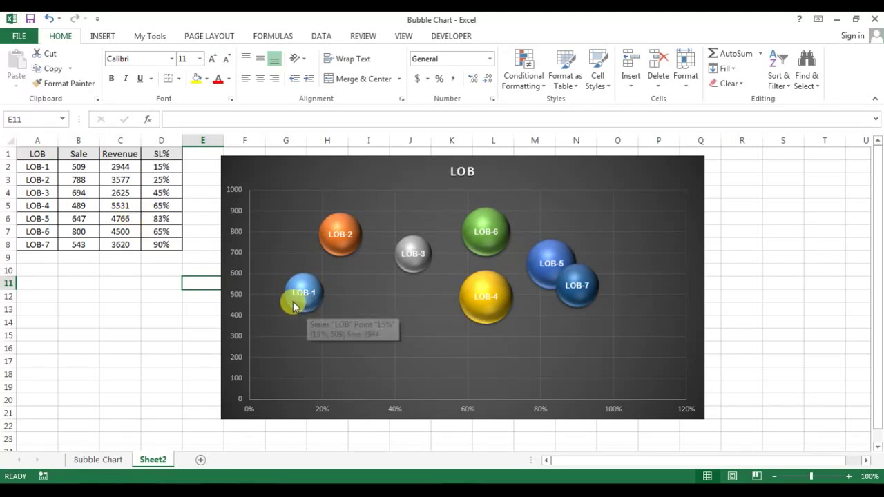
click(157, 168)
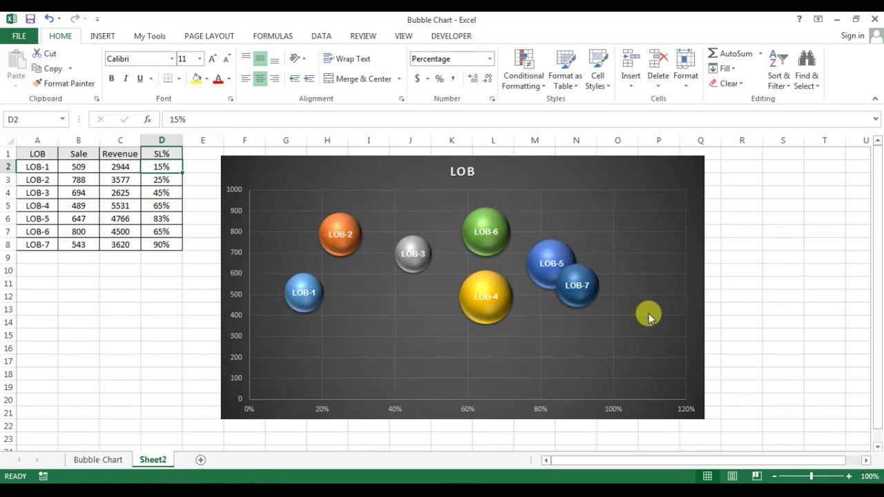
mouse_move(584, 303)
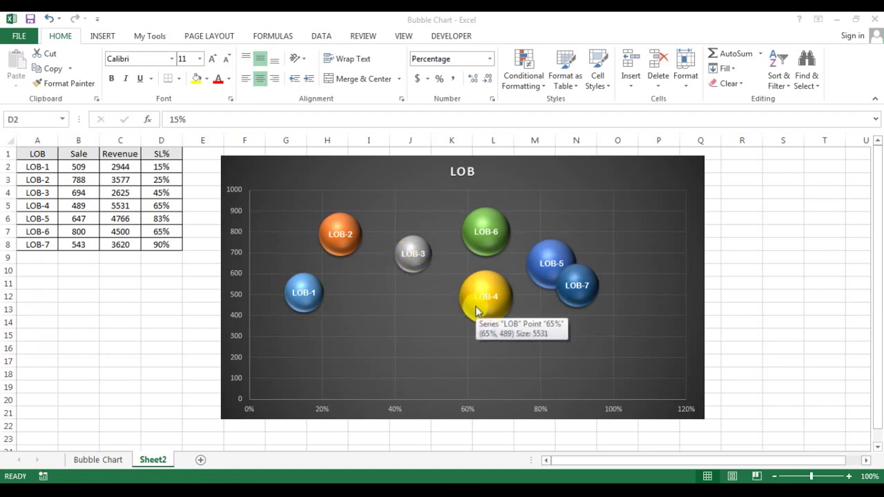
mouse_move(297, 305)
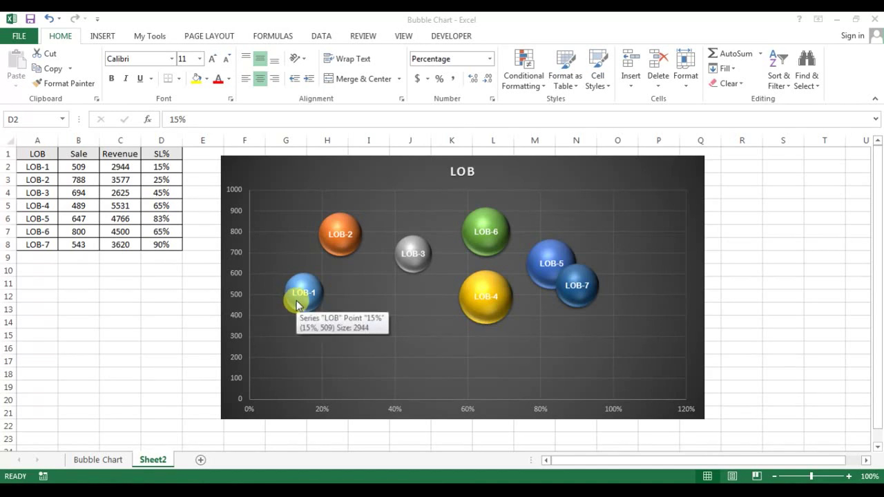
mouse_move(500, 312)
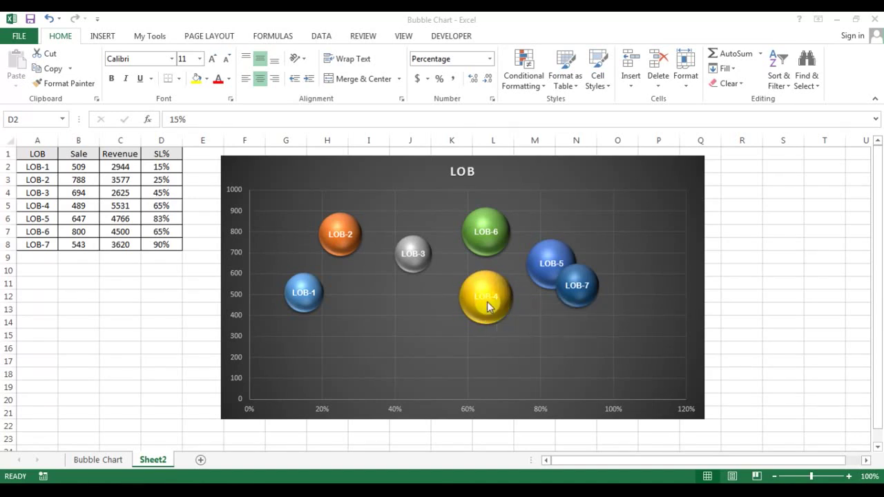
mouse_move(420, 266)
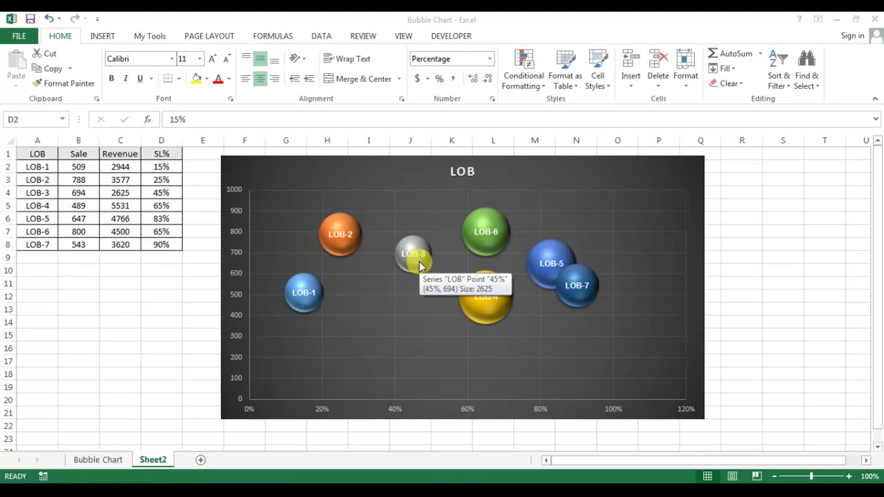